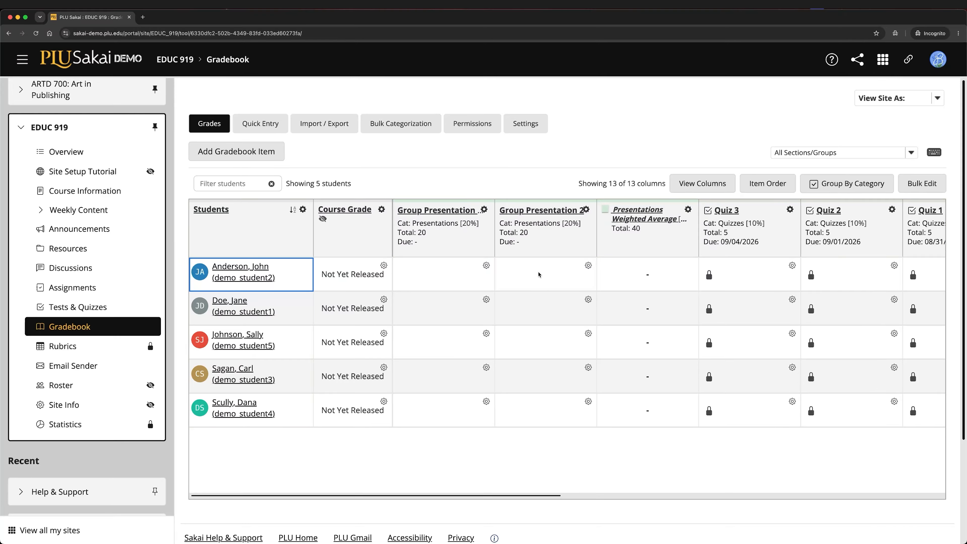
Enter a score of 30 for the first listed student in Group Presentation 2
{"action": "left_click", "coordinate": [567, 267]}
{"action": "type", "text": "30"}
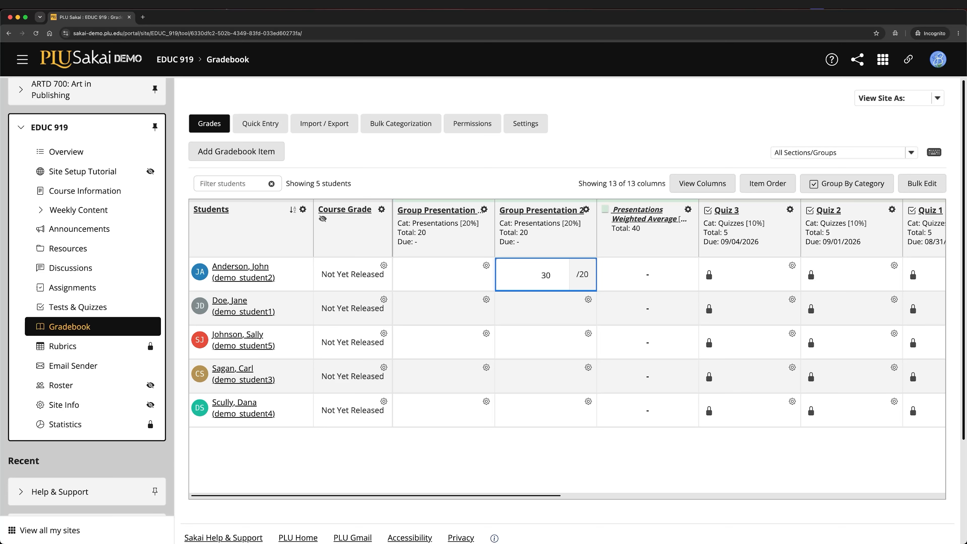
{"action": "key", "text": "Return"}
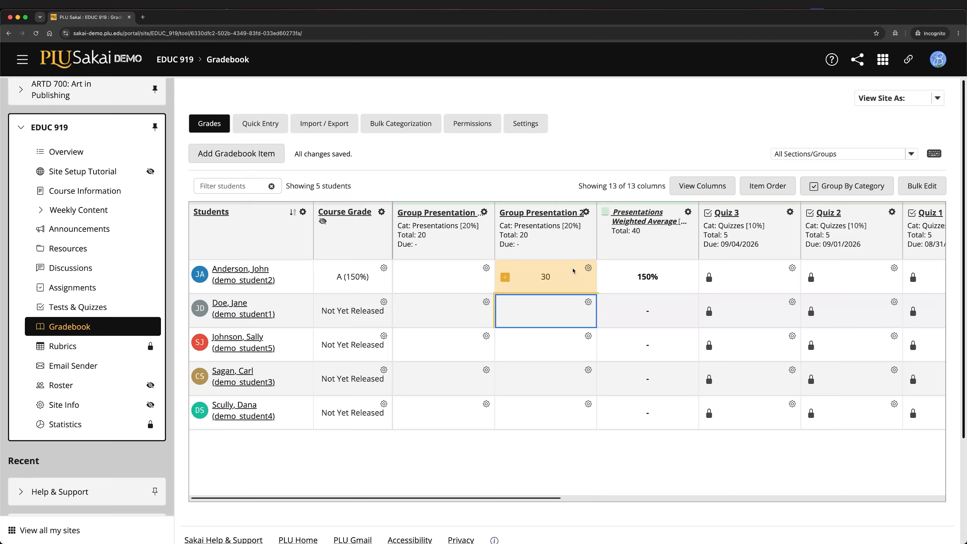
Change the first listed student's Group Presentation 2 score to 20
{"action": "double_click", "coordinate": [573, 270]}
{"action": "type", "text": "20"}
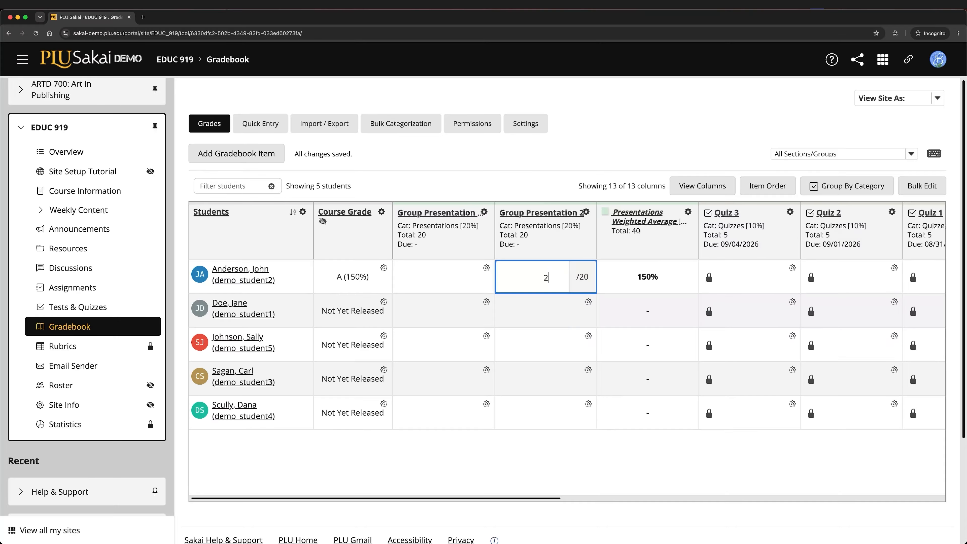
{"action": "key", "text": "Return"}
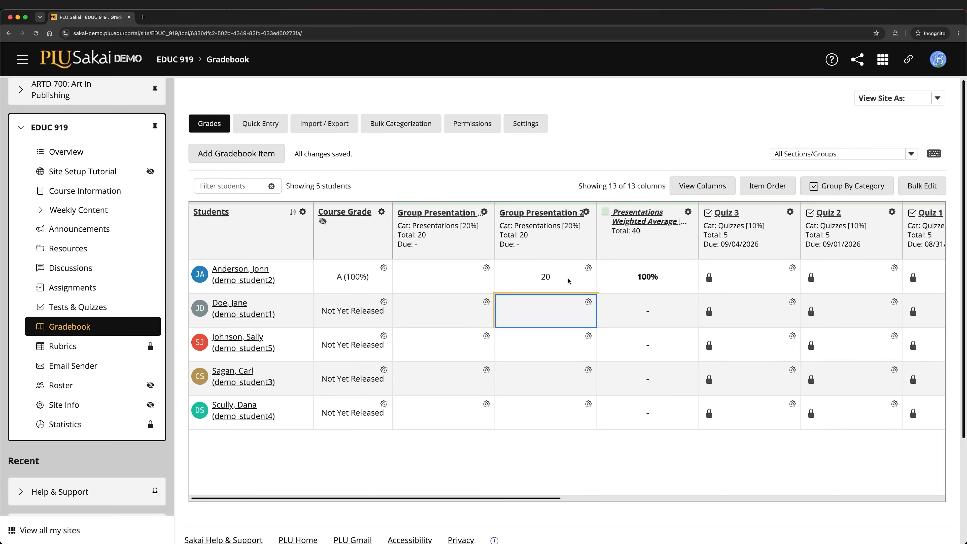
Add and save the comment "Well done!" on the first listed student's Group Presentation 2 grade
{"action": "left_click", "coordinate": [588, 270]}
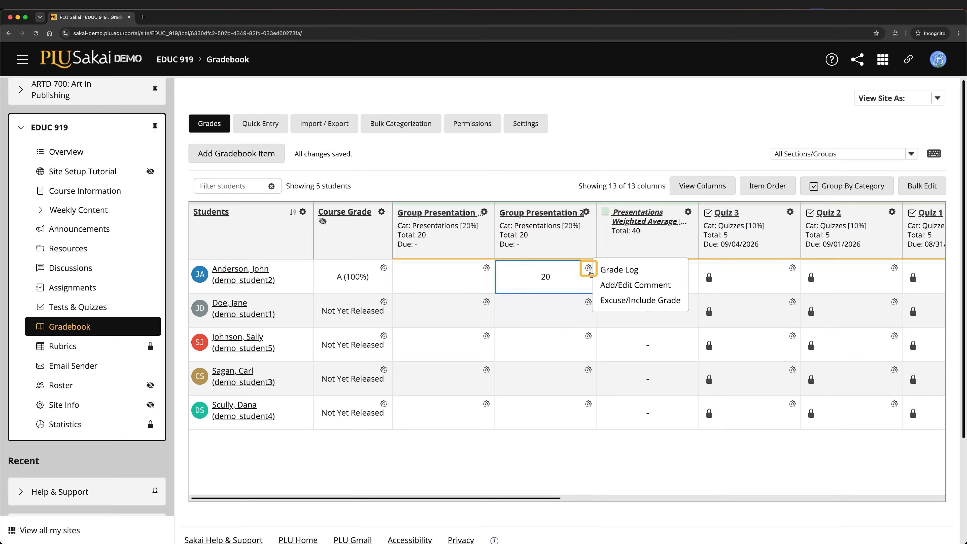
{"action": "left_click", "coordinate": [612, 286]}
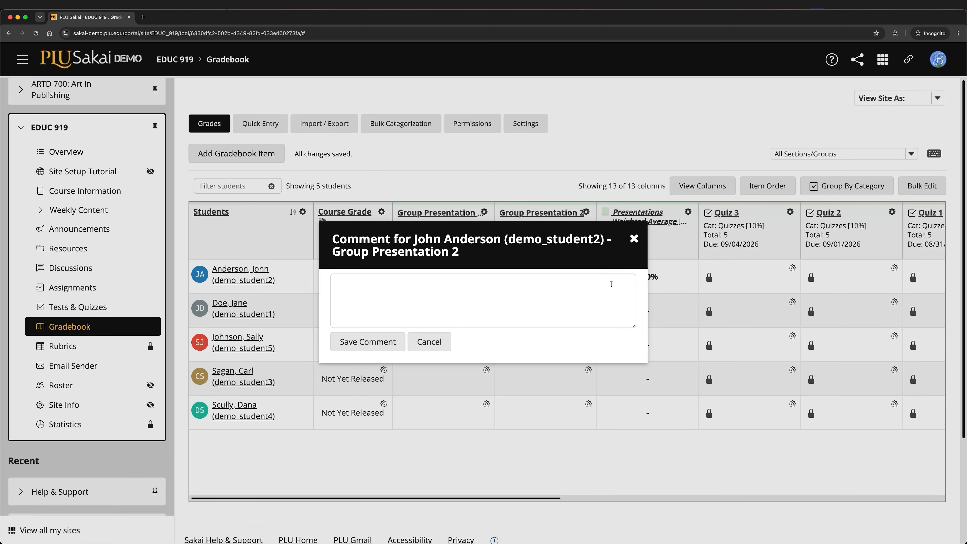
{"action": "type", "text": "Well done!"}
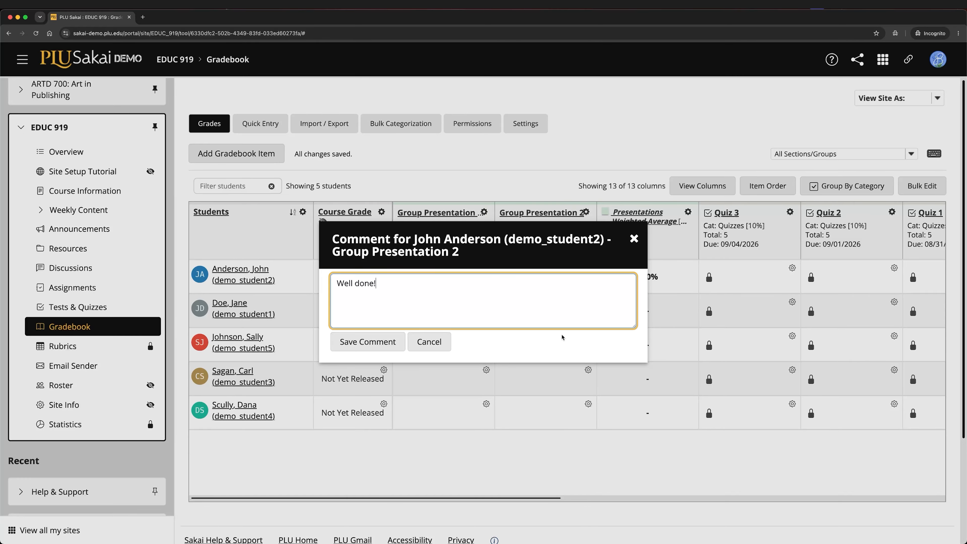
{"action": "key", "text": "Tab"}
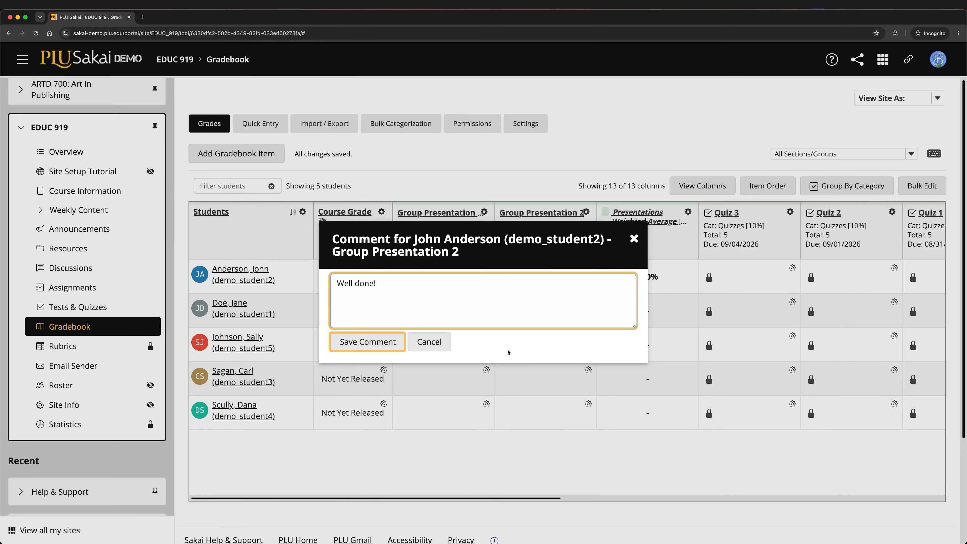
{"action": "left_click", "coordinate": [399, 349]}
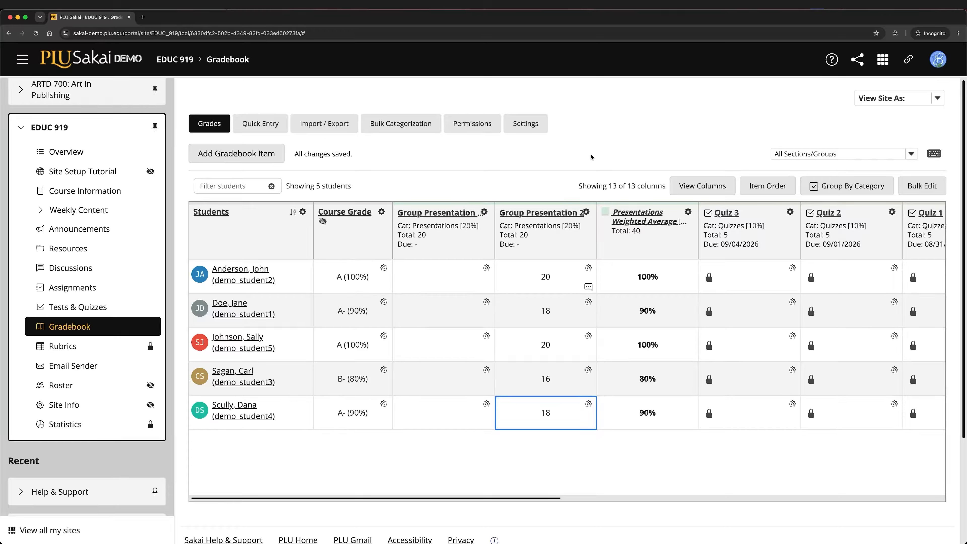
Sort the students by Group Presentation 2 score from highest to lowest and view that item's grade statistics
{"action": "left_click", "coordinate": [566, 218]}
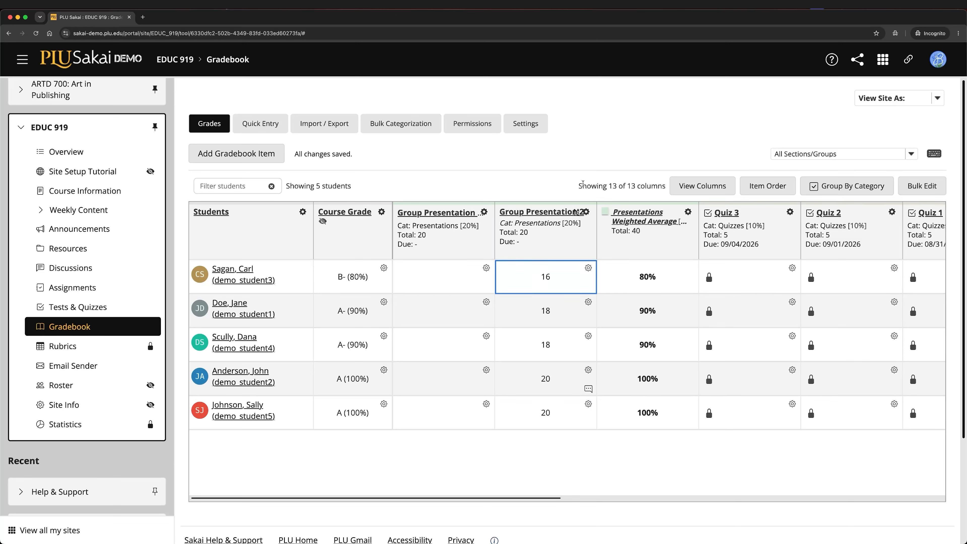
{"action": "left_click", "coordinate": [567, 215]}
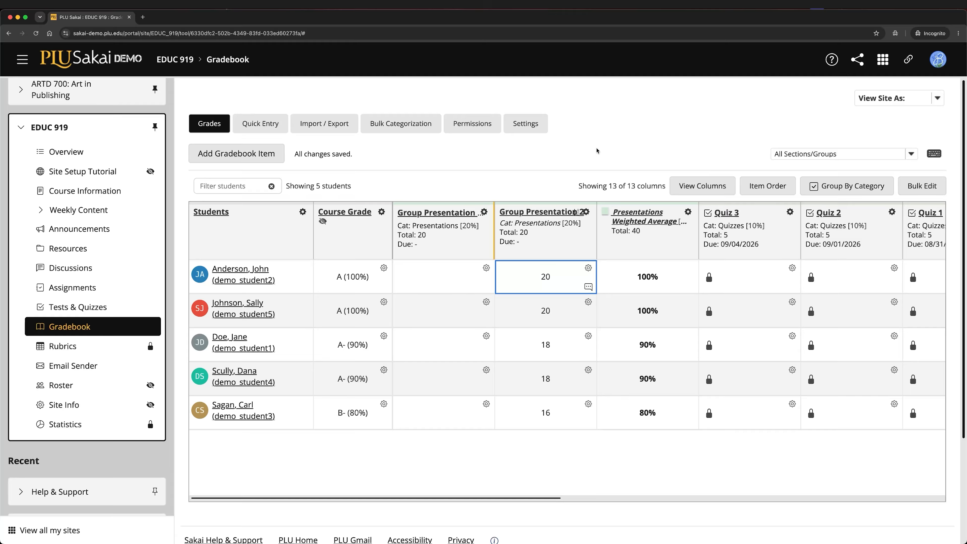
{"action": "left_click", "coordinate": [586, 213]}
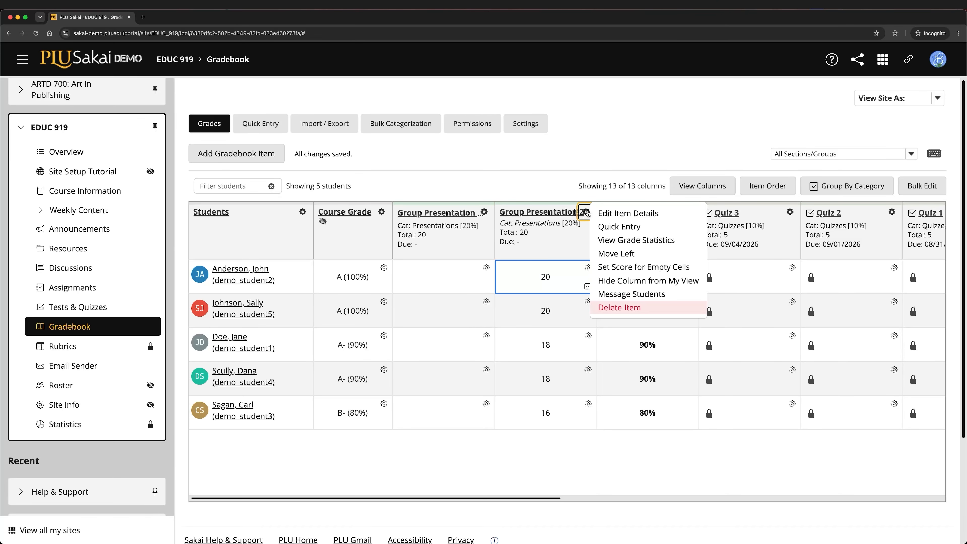
{"action": "left_click", "coordinate": [651, 242]}
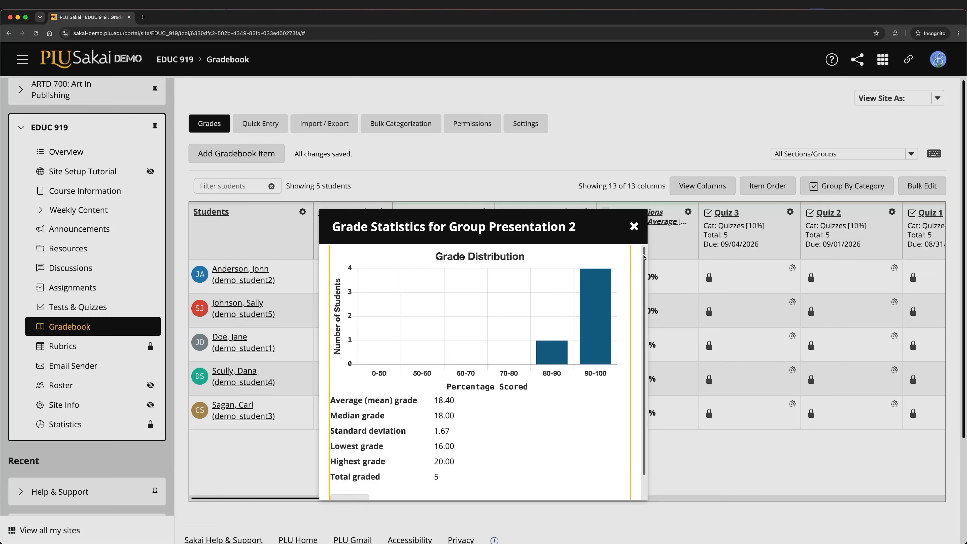
{"action": "left_click_drag", "start_coordinate": [643, 256], "coordinate": [644, 283]}
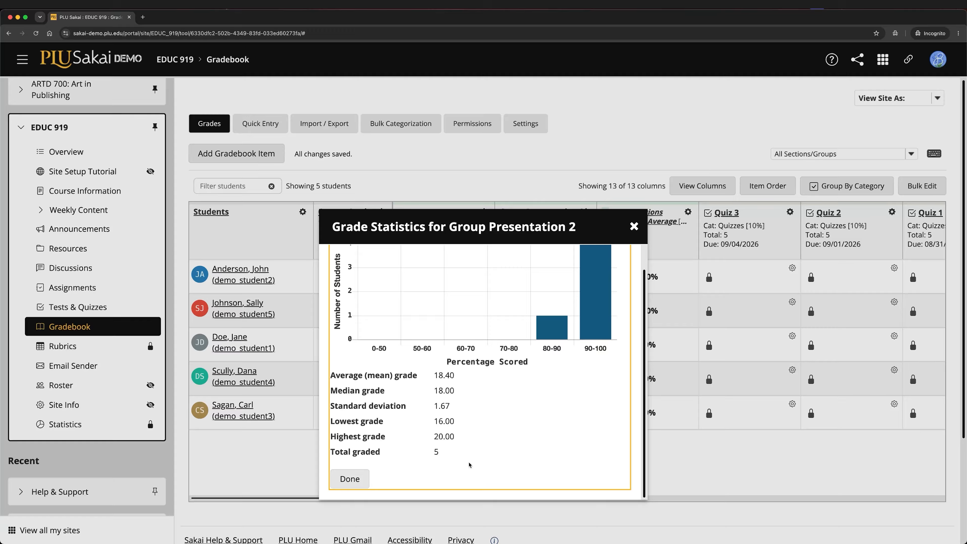
{"action": "left_click", "coordinate": [361, 480]}
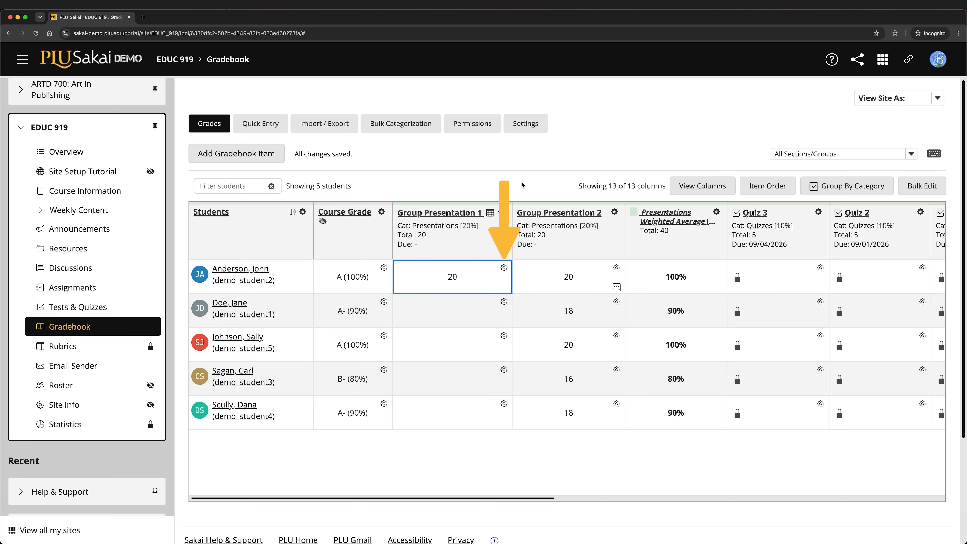
Grade the first student's Group Presentation 1 rubric: Advanced for Participation, Delivery and Creativity, Meets Expectations for Content
{"action": "left_click", "coordinate": [504, 267]}
{"action": "left_click", "coordinate": [533, 270]}
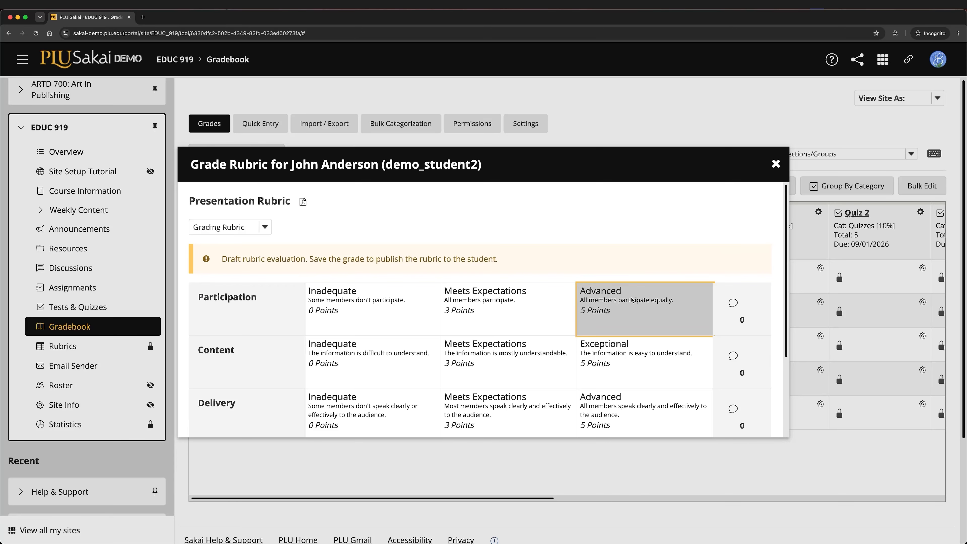
{"action": "left_click", "coordinate": [533, 371]}
{"action": "scroll", "coordinate": [571, 362], "scroll_direction": "down", "scroll_amount": 3}
{"action": "left_click", "coordinate": [632, 301]}
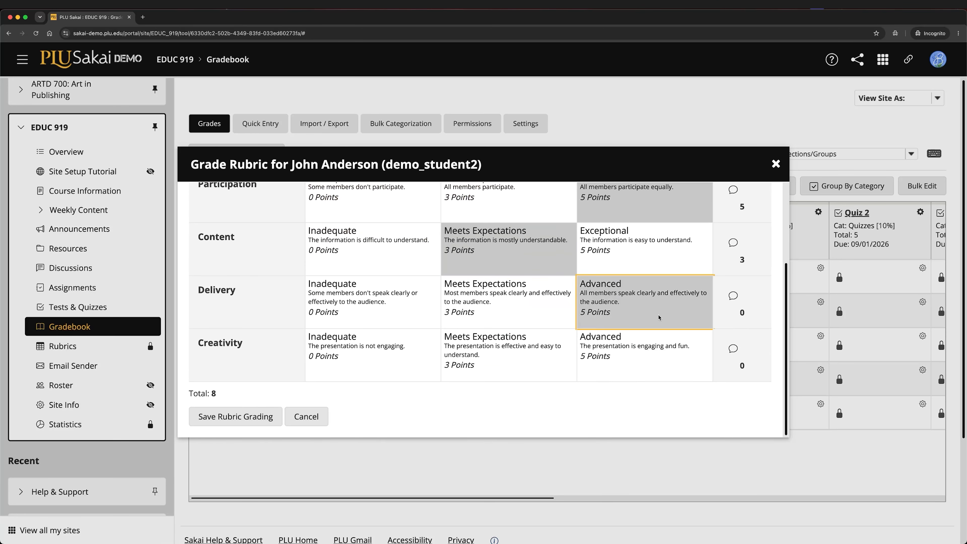
{"action": "left_click", "coordinate": [652, 347]}
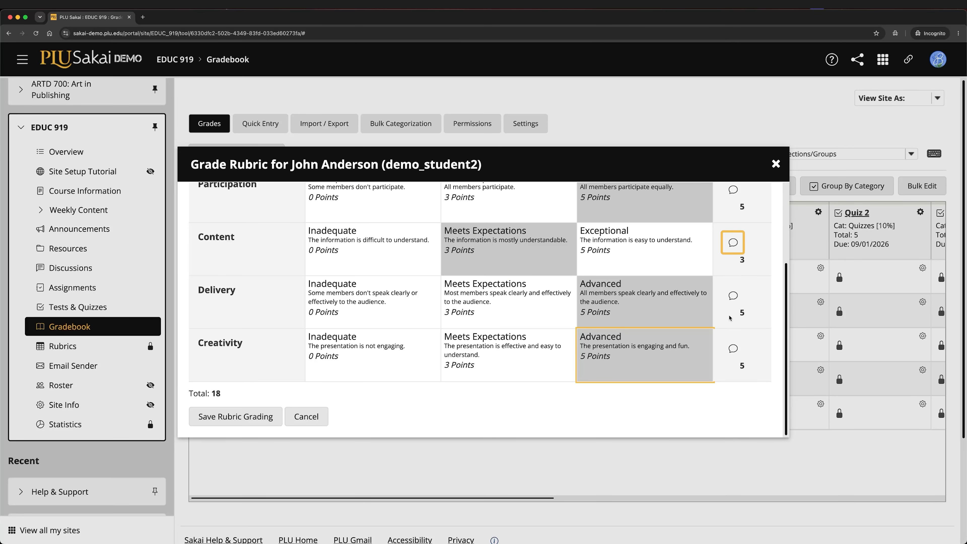
Add the comment "Good effort!" to the rubric's Content criterion and save the rubric grading
{"action": "left_click", "coordinate": [733, 242]}
{"action": "left_click", "coordinate": [708, 326]}
{"action": "type", "text": "Good effort!"}
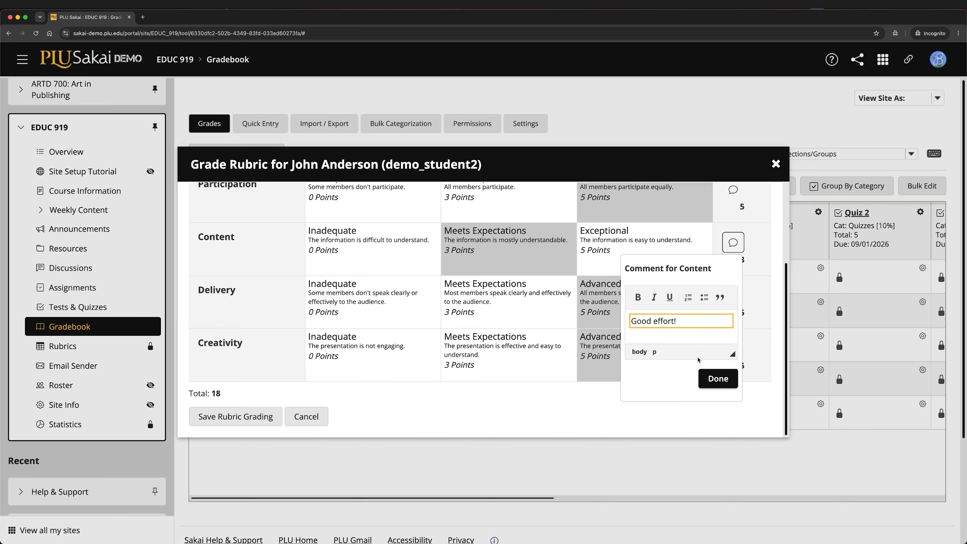
{"action": "left_click", "coordinate": [709, 381]}
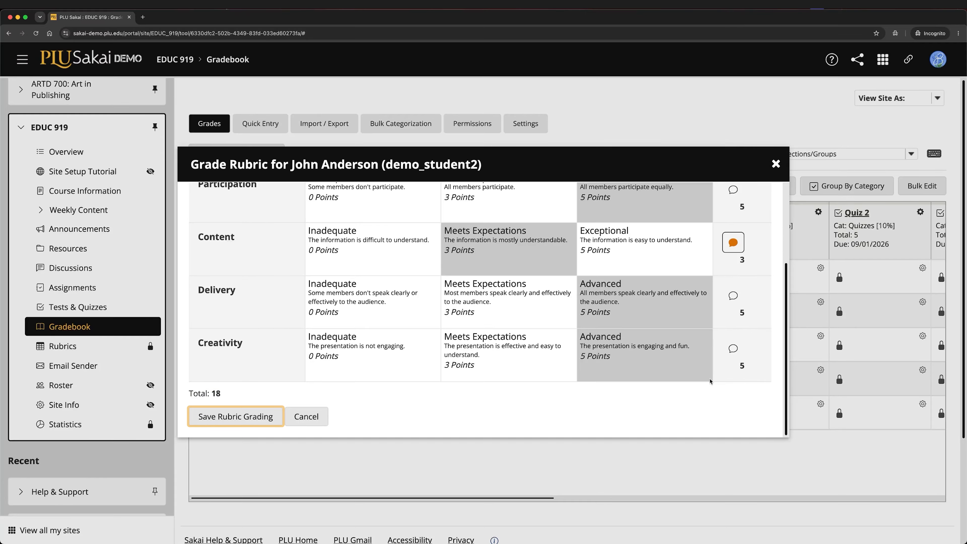
{"action": "left_click", "coordinate": [269, 417]}
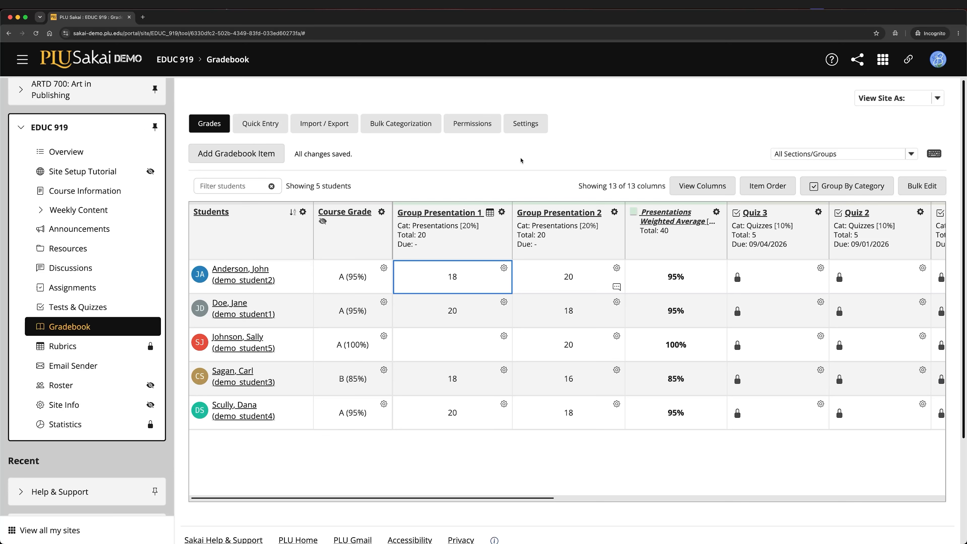
View the Student Summary in the rubric preview and statistics for Group Presentation 1
{"action": "left_click", "coordinate": [502, 213]}
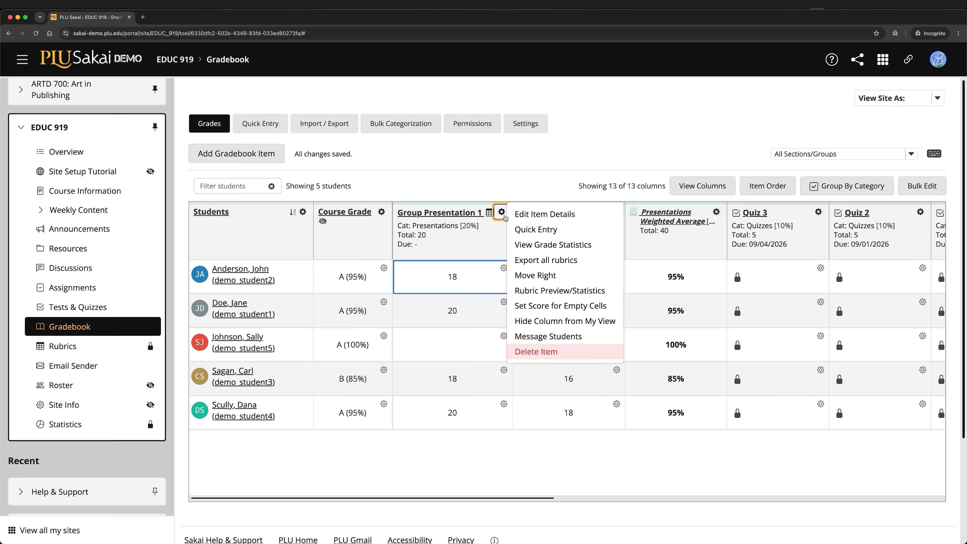
{"action": "left_click", "coordinate": [621, 296]}
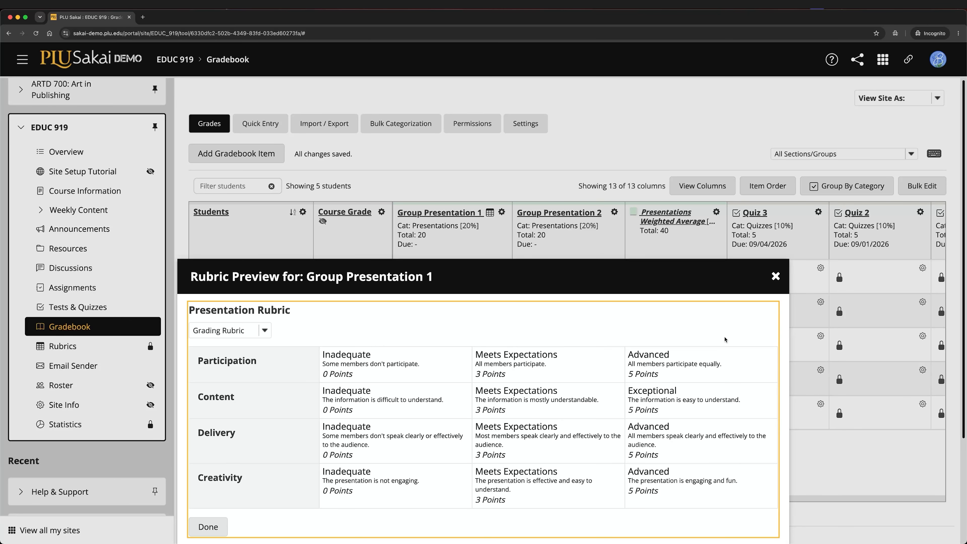
{"action": "left_click", "coordinate": [266, 331]}
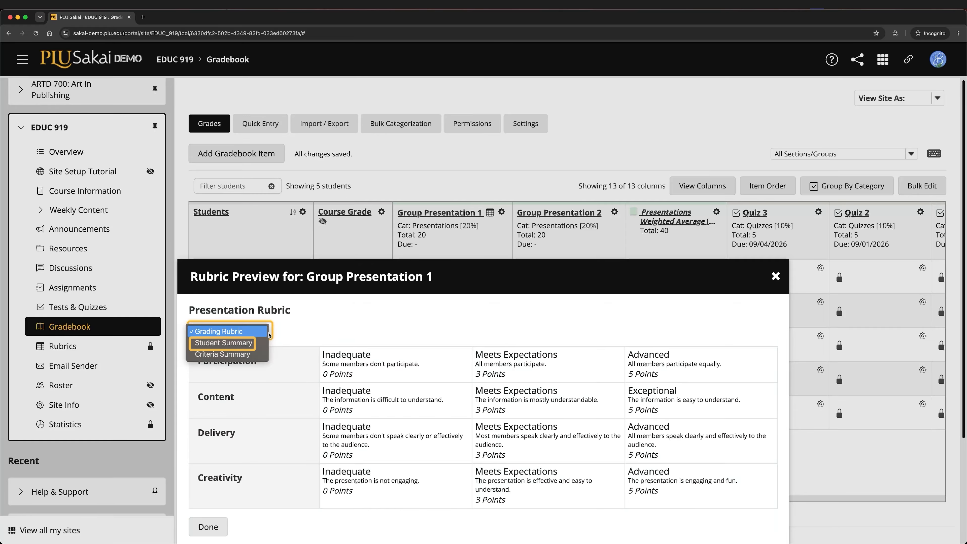
{"action": "left_click", "coordinate": [260, 344]}
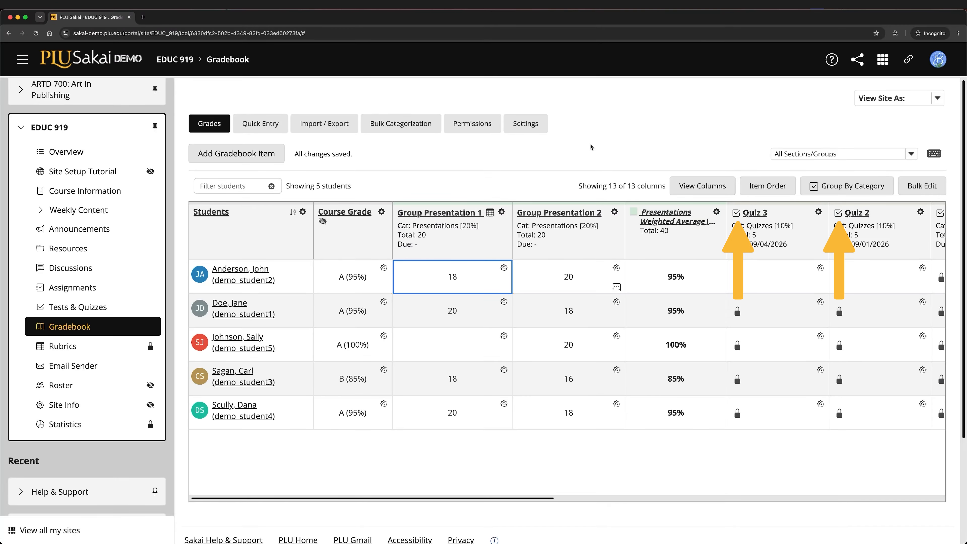
Check which tool the Quiz 3 item comes from and why the first student's score is locked
{"action": "left_click", "coordinate": [736, 213]}
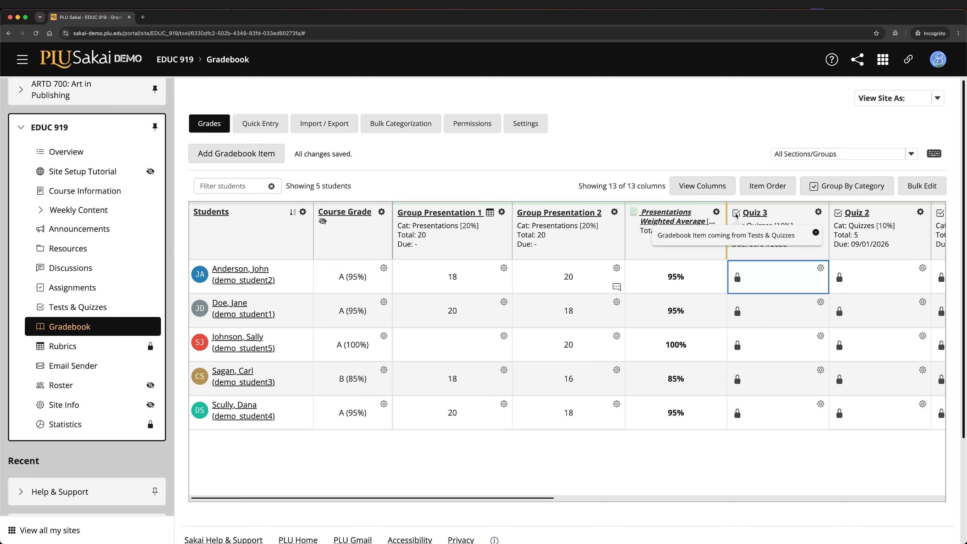
{"action": "left_click", "coordinate": [816, 233]}
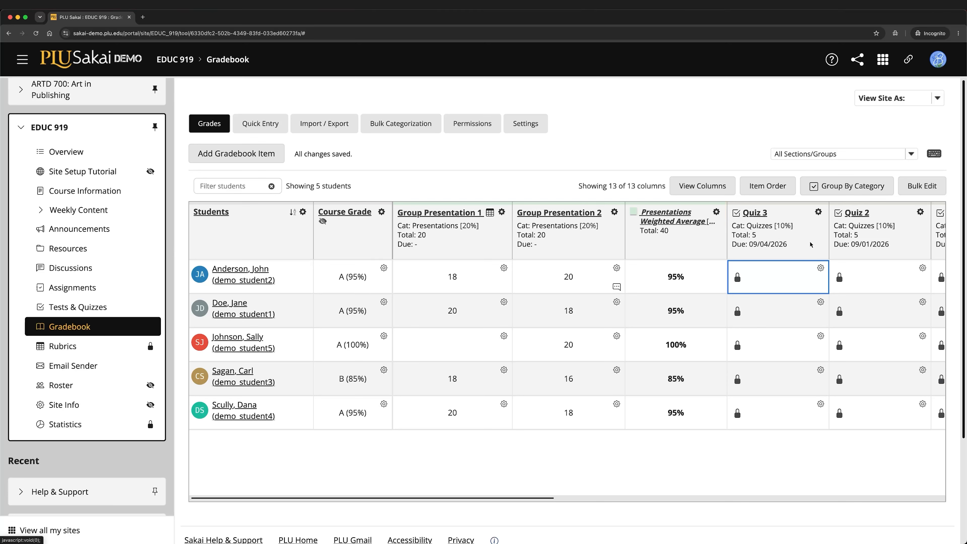
{"action": "left_click", "coordinate": [738, 279]}
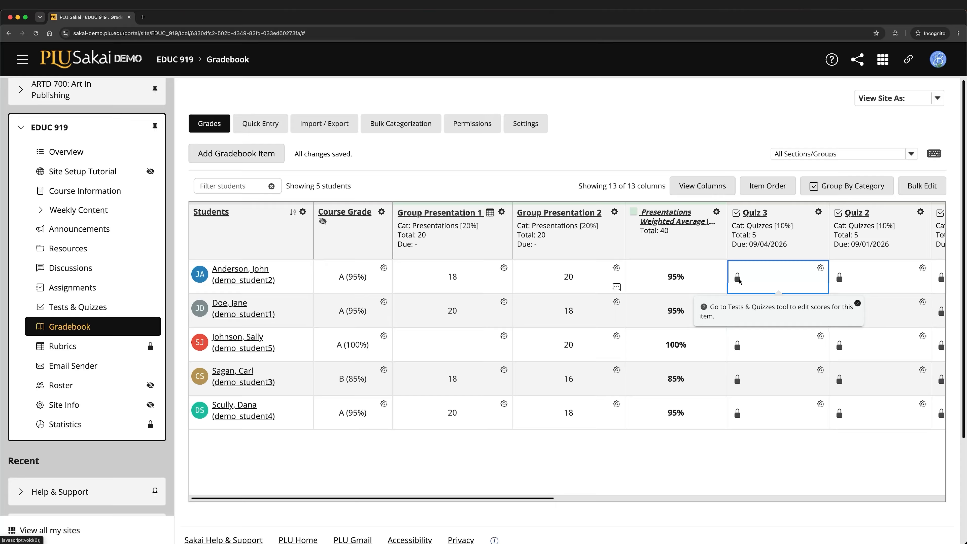
{"action": "left_click", "coordinate": [857, 303]}
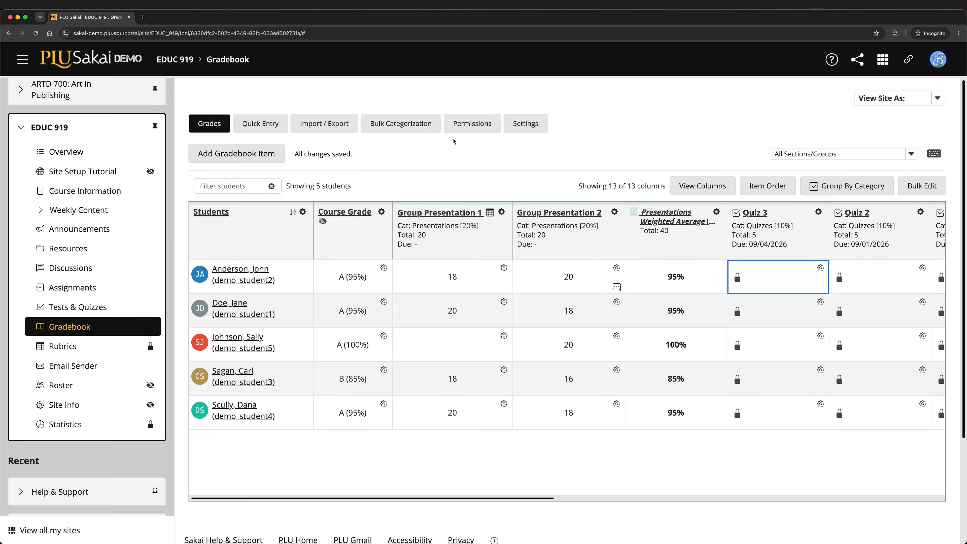
Open the gradebook's import and export options
{"action": "left_click", "coordinate": [343, 133]}
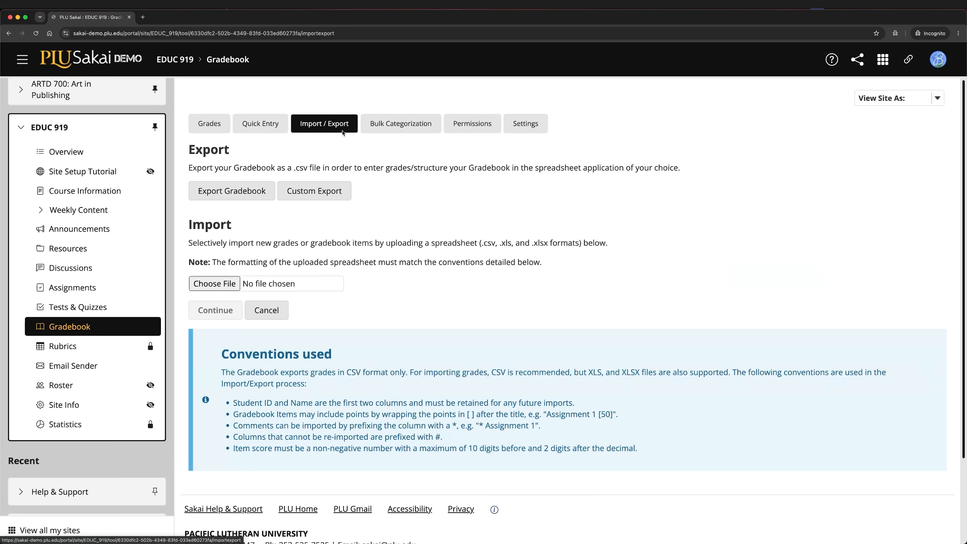